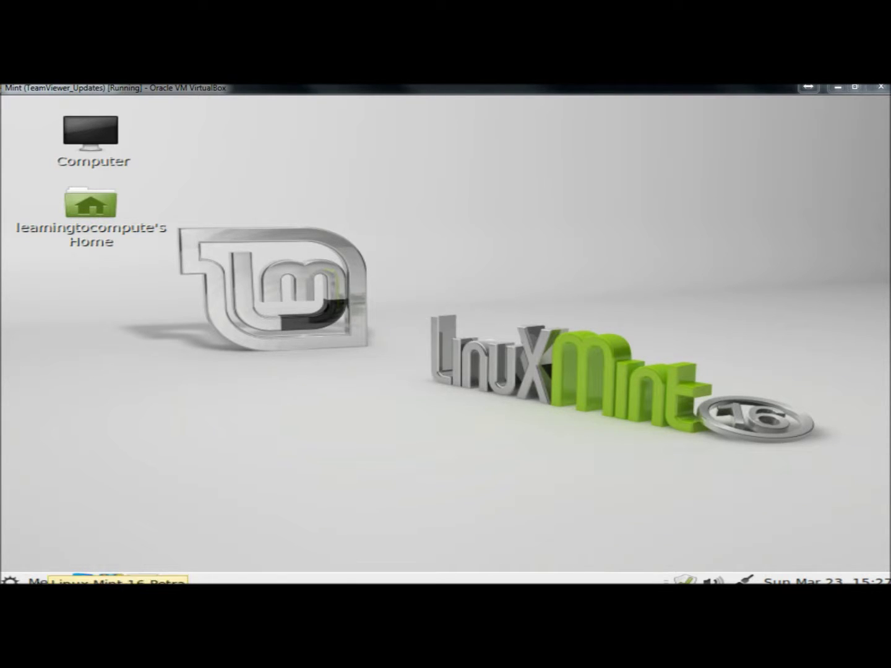
Launch Software Manager from the System menu, authenticating with the admin password.
{"action": "left_click", "coordinate": [34, 580]}
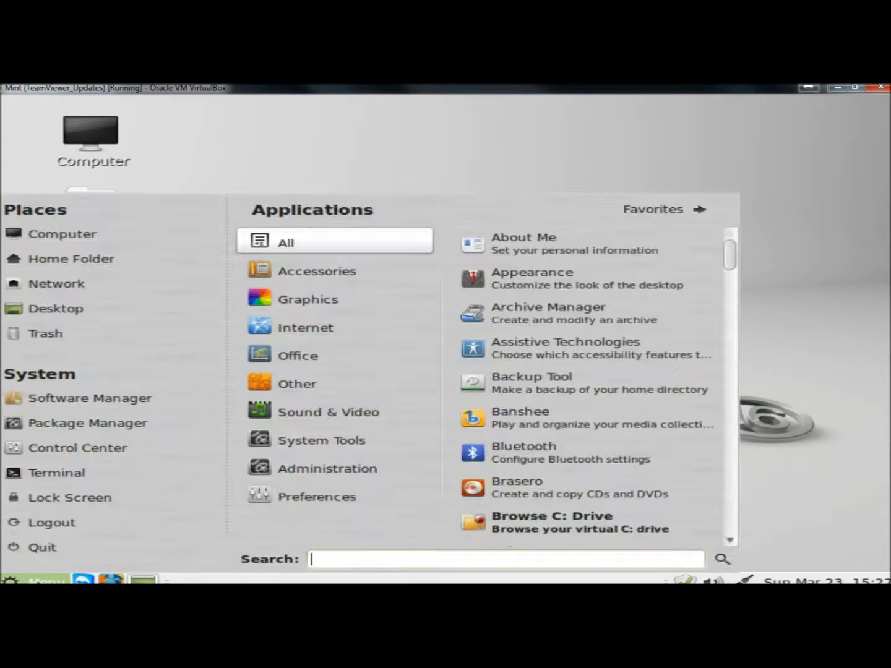
{"action": "left_click", "coordinate": [81, 399]}
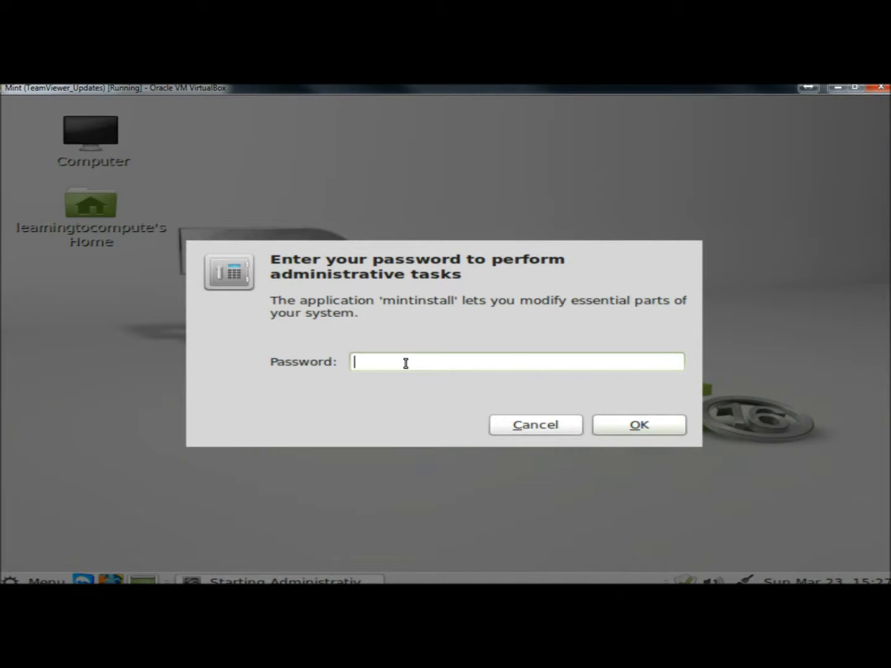
{"action": "type", "text": "••"}
{"action": "key", "text": "Return"}
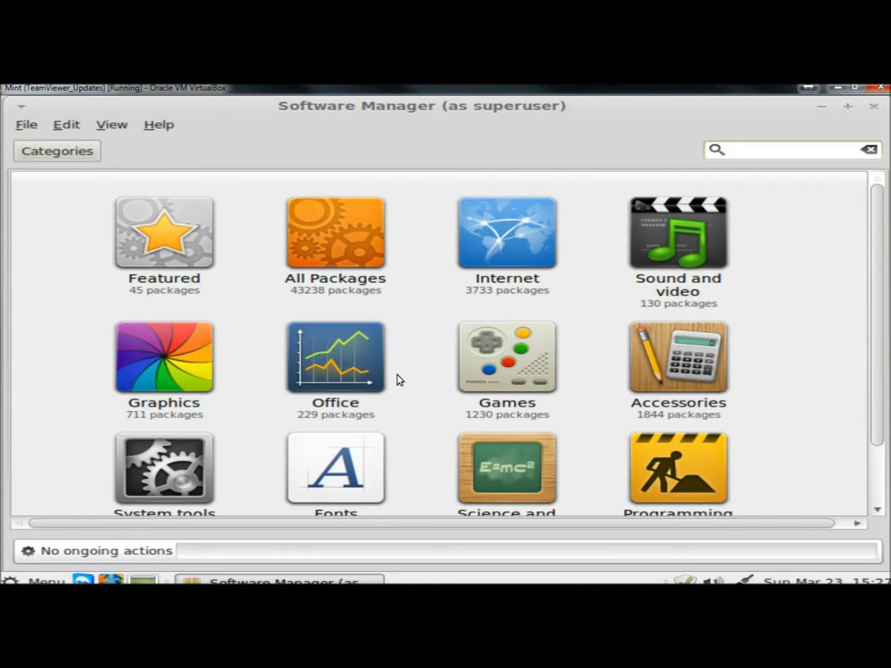
{"action": "type", "text": "h"}
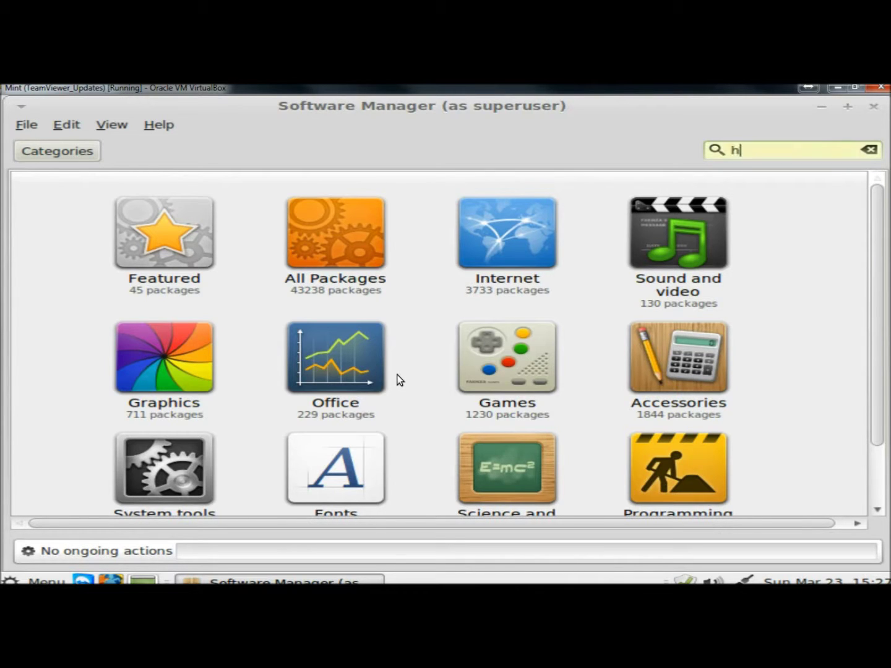
{"action": "type", "text": "ard"}
Search 'hard', confirm the hardinfo package shows Installed, then close Software Manager.
{"action": "key", "text": "Return"}
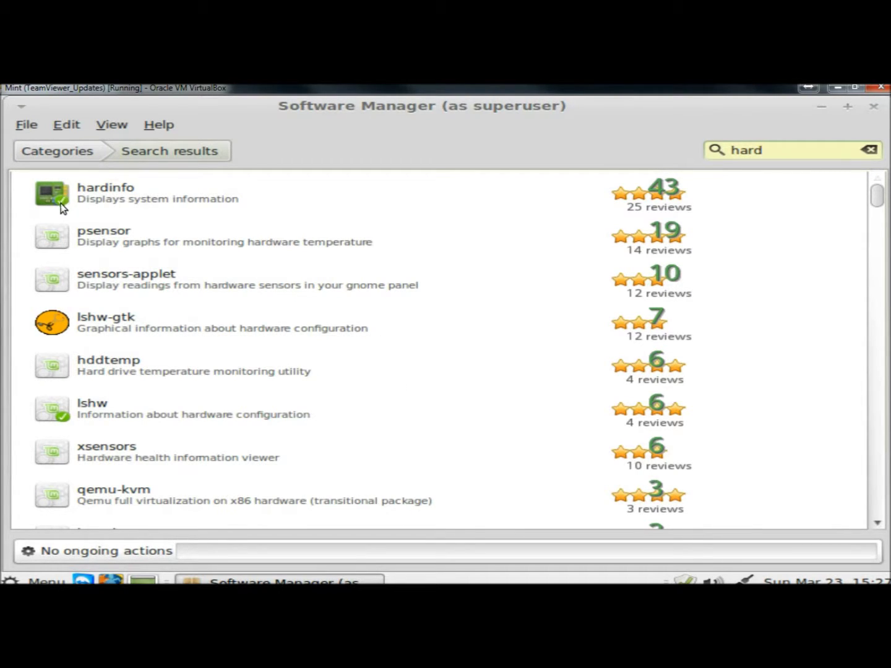
{"action": "left_click", "coordinate": [118, 199]}
{"action": "double_click", "coordinate": [114, 199]}
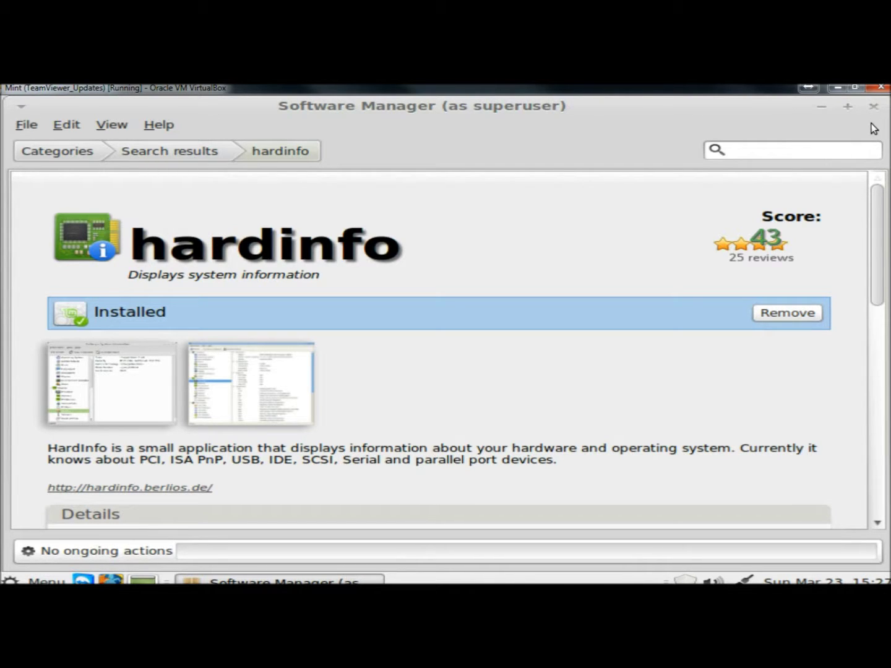
{"action": "left_click", "coordinate": [873, 105]}
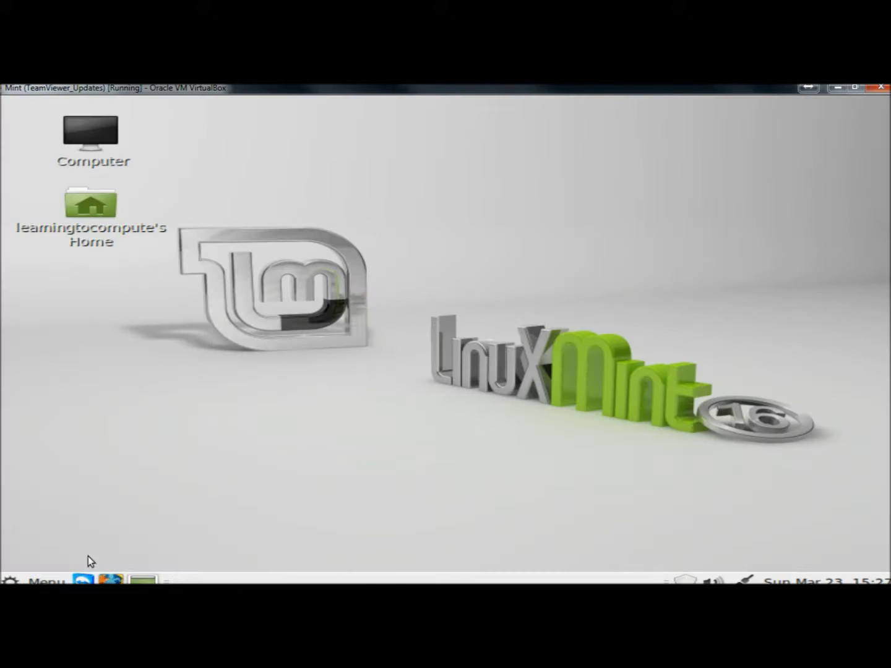
Start System Profiler and Benchmark by searching 'hard' in the Menu.
{"action": "left_click", "coordinate": [38, 580]}
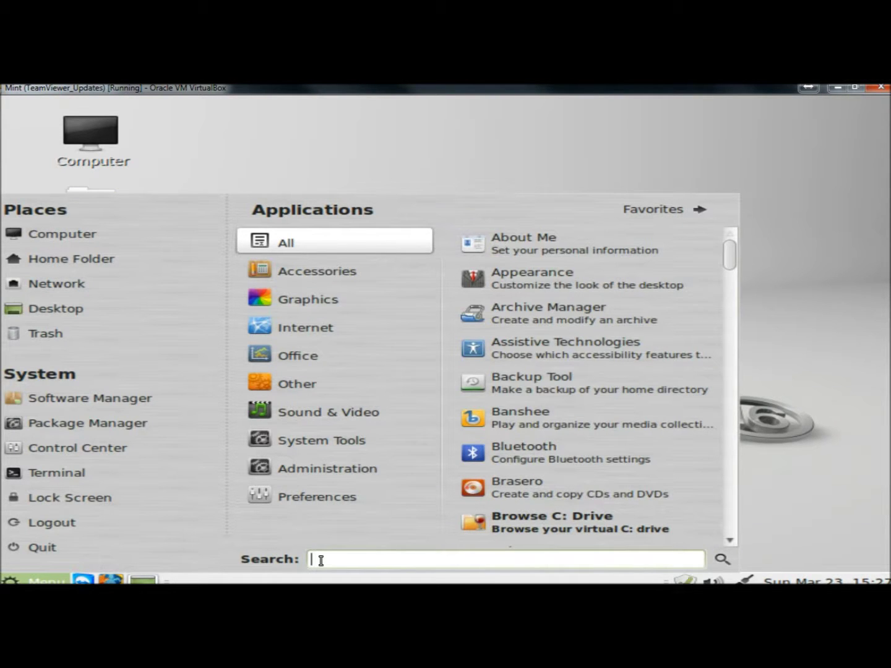
{"action": "type", "text": "hard"}
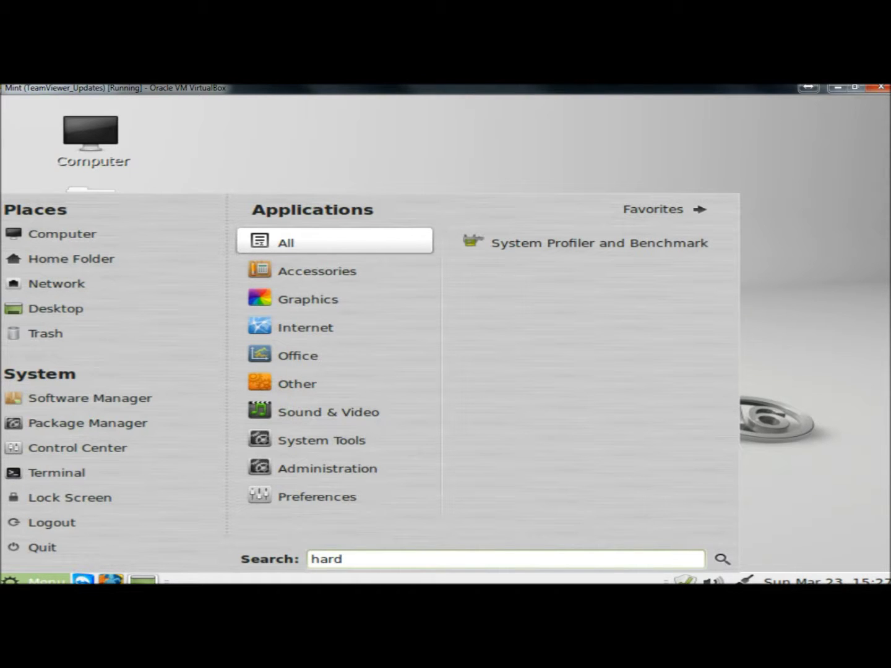
{"action": "left_click", "coordinate": [527, 244]}
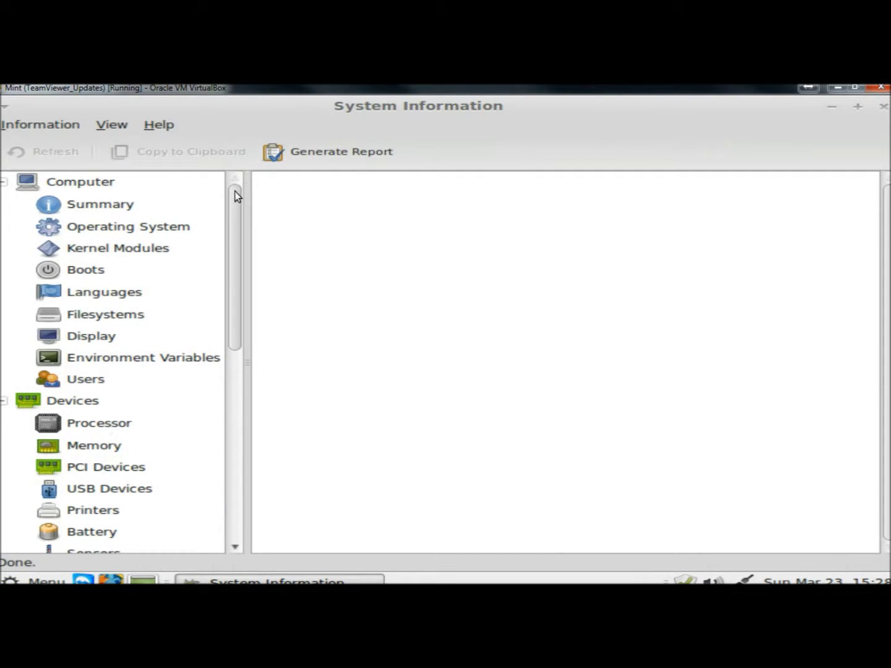
{"action": "mouse_move", "coordinate": [234, 191]}
{"action": "left_mouse_down"}
{"action": "mouse_move", "coordinate": [223, 321]}
{"action": "mouse_move", "coordinate": [231, 398]}
{"action": "mouse_move", "coordinate": [239, 214]}
{"action": "left_mouse_up"}
{"action": "scroll", "coordinate": [239, 213], "scroll_direction": "up", "scroll_amount": 3}
View the Operating System, Kernel Modules and Filesystems pages in HardInfo.
{"action": "left_click", "coordinate": [143, 225]}
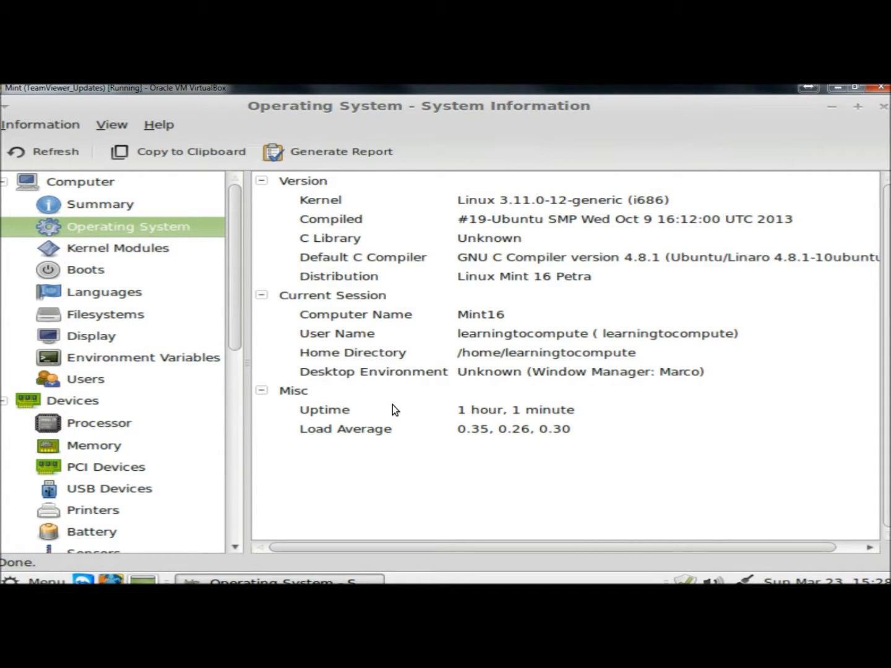
{"action": "left_click", "coordinate": [127, 254]}
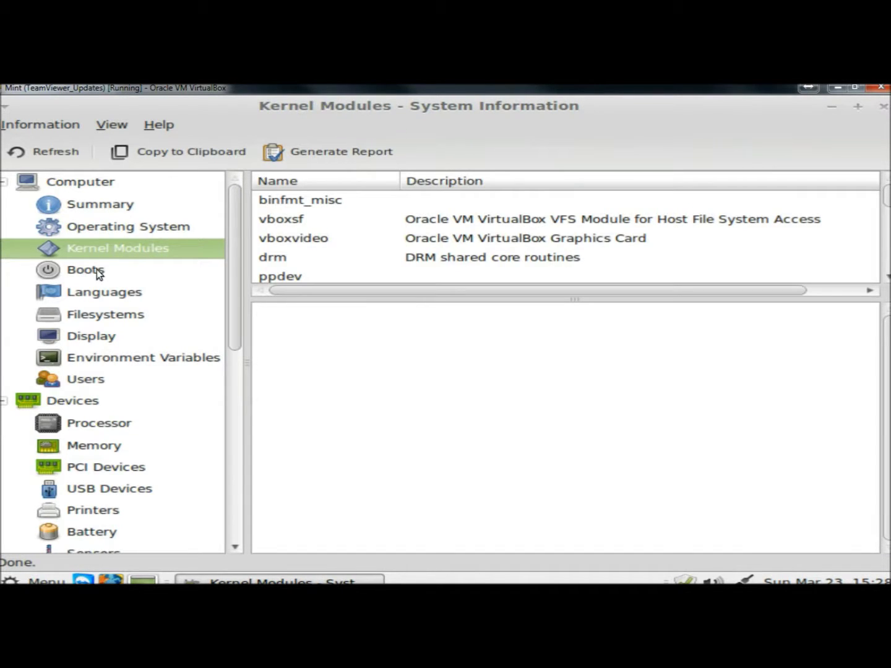
{"action": "left_click", "coordinate": [103, 317]}
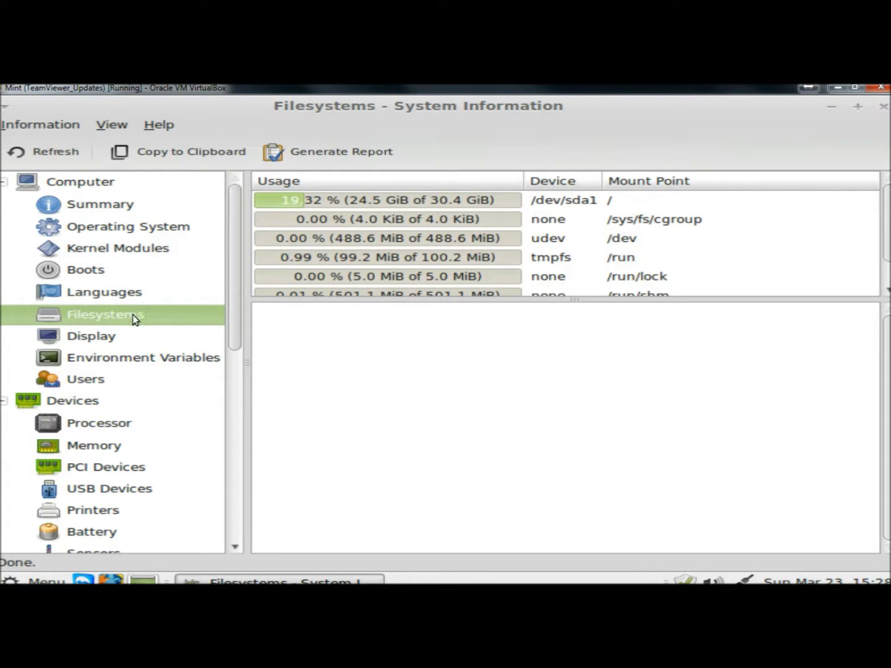
View the Display and Users pages, finishing on Processor information.
{"action": "left_click", "coordinate": [95, 343]}
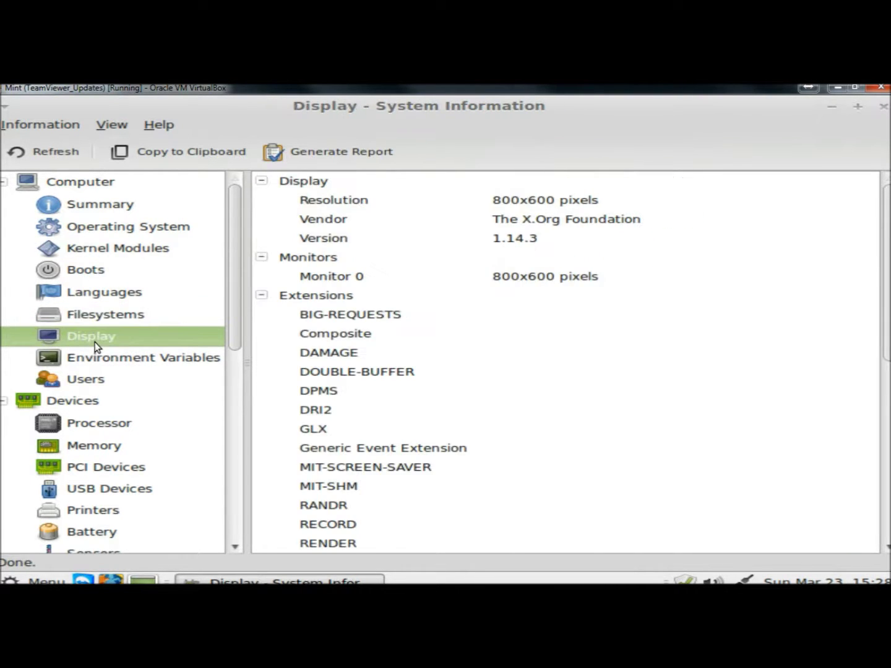
{"action": "key", "text": "Down"}
{"action": "key", "text": "Down"}
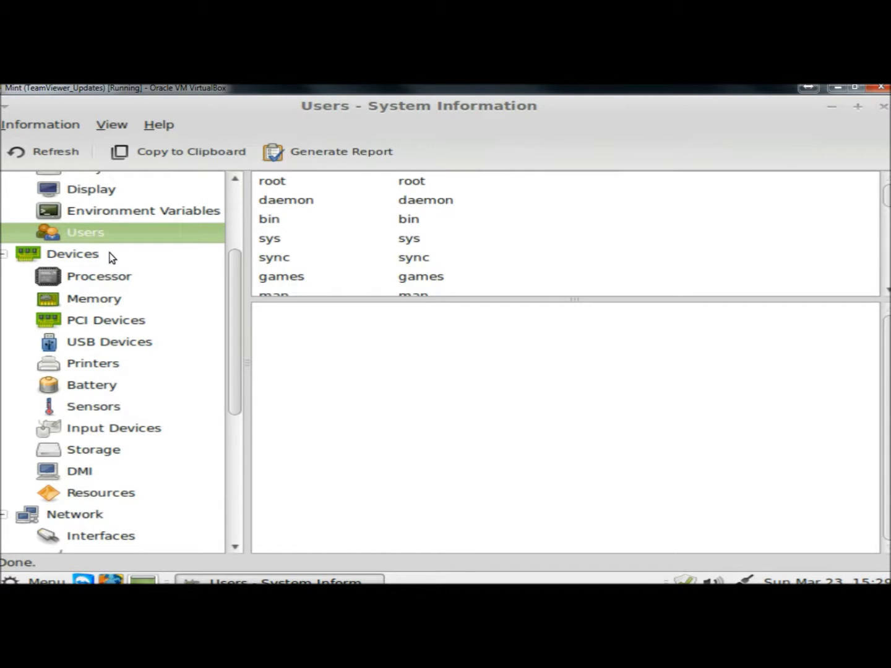
{"action": "left_click", "coordinate": [118, 282]}
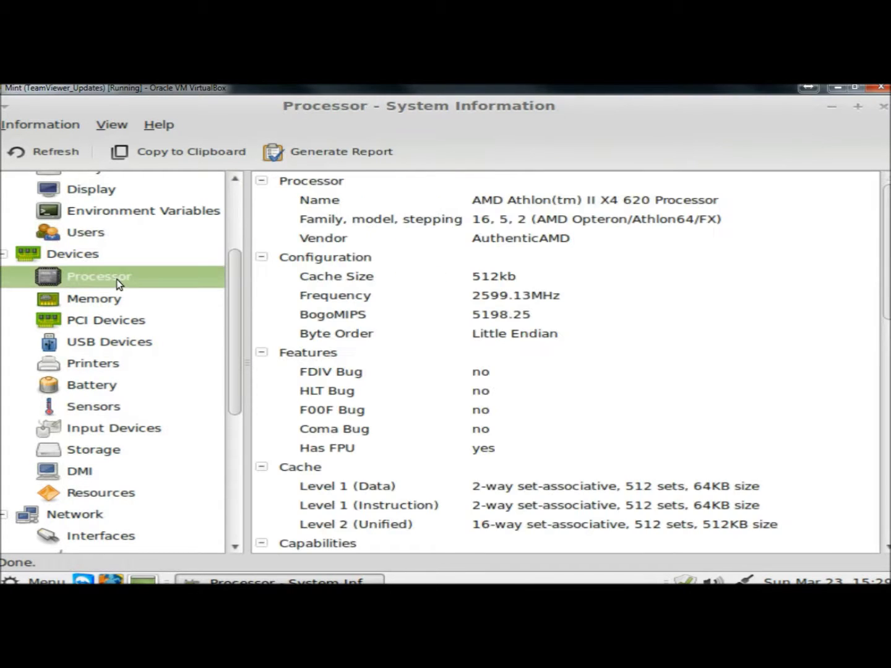
Show the Memory page under Devices with total and free memory.
{"action": "left_click", "coordinate": [104, 303]}
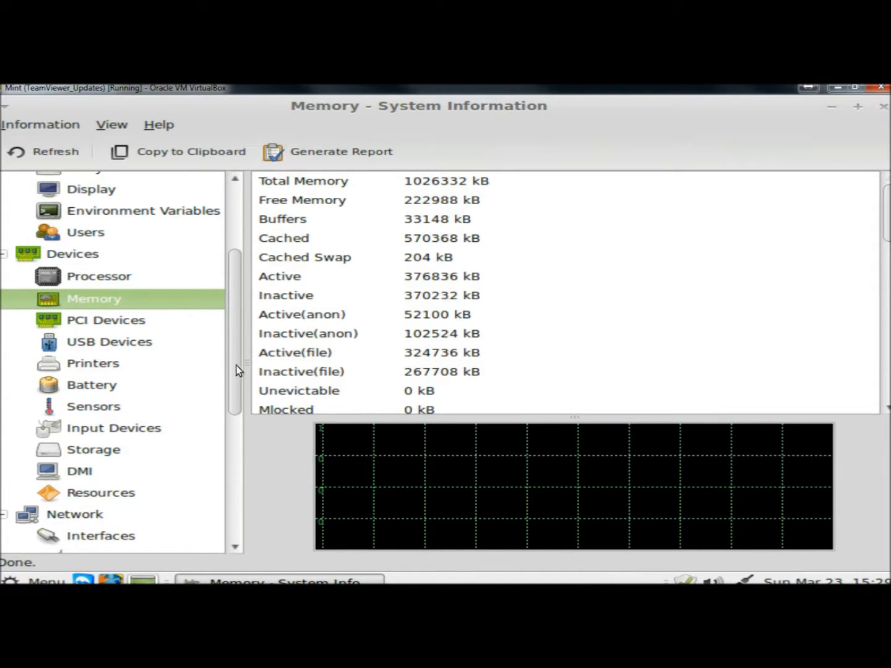
{"action": "left_click_drag", "start_coordinate": [233, 370], "coordinate": [226, 463]}
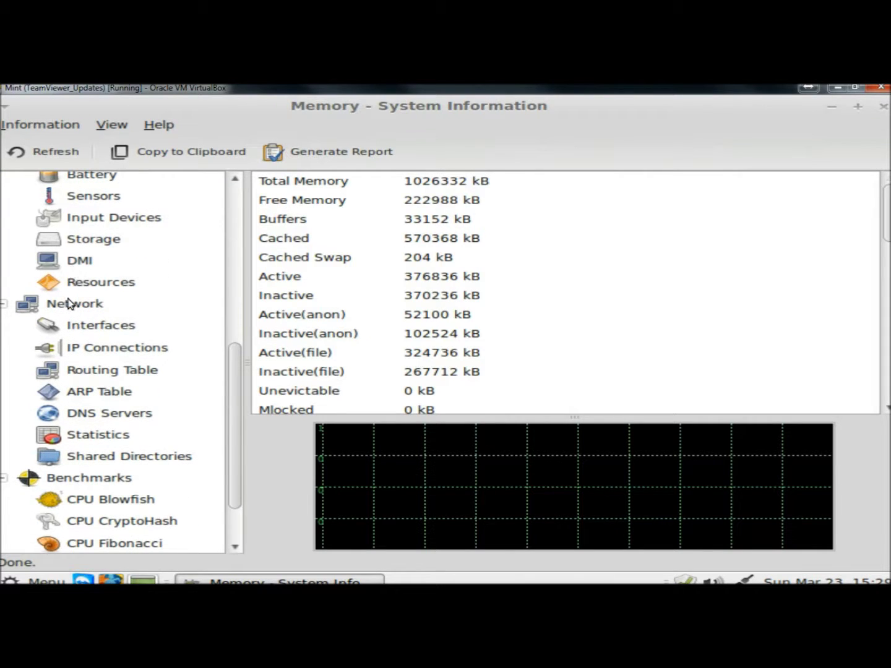
{"action": "scroll", "coordinate": [98, 440], "scroll_direction": "down", "scroll_amount": 2}
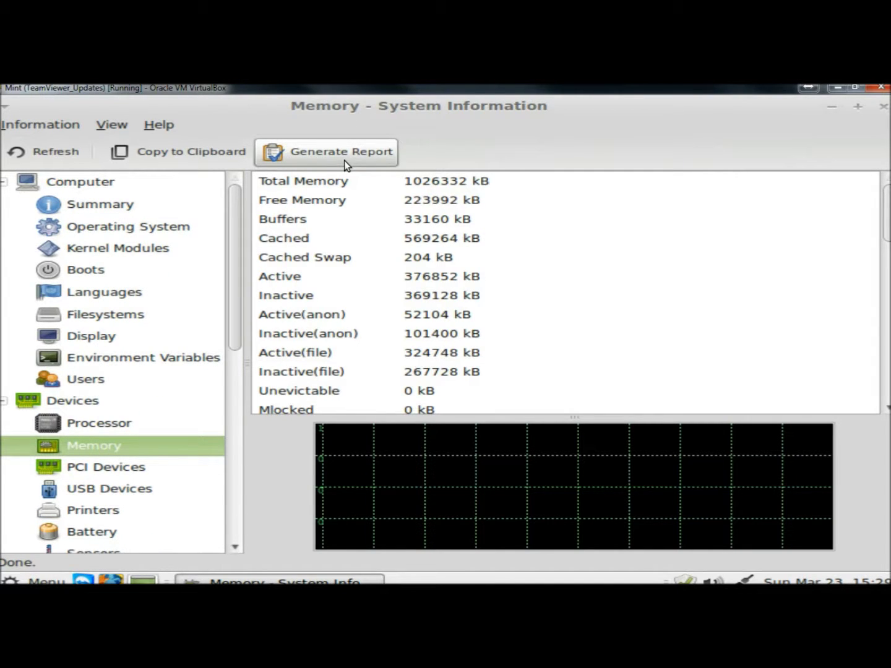
Go back to Operating System under Computer for kernel, distribution and uptime.
{"action": "left_click", "coordinate": [128, 226]}
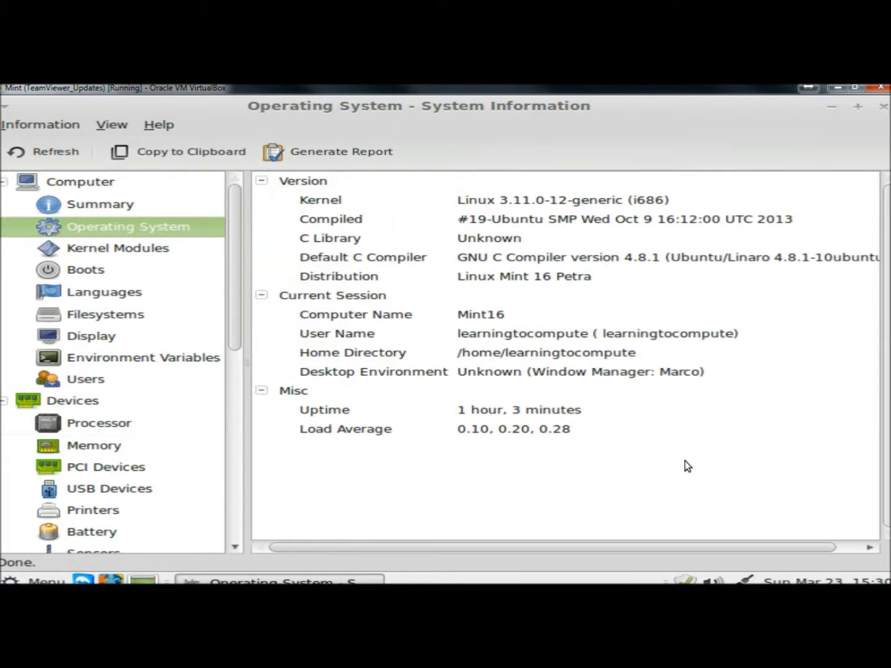